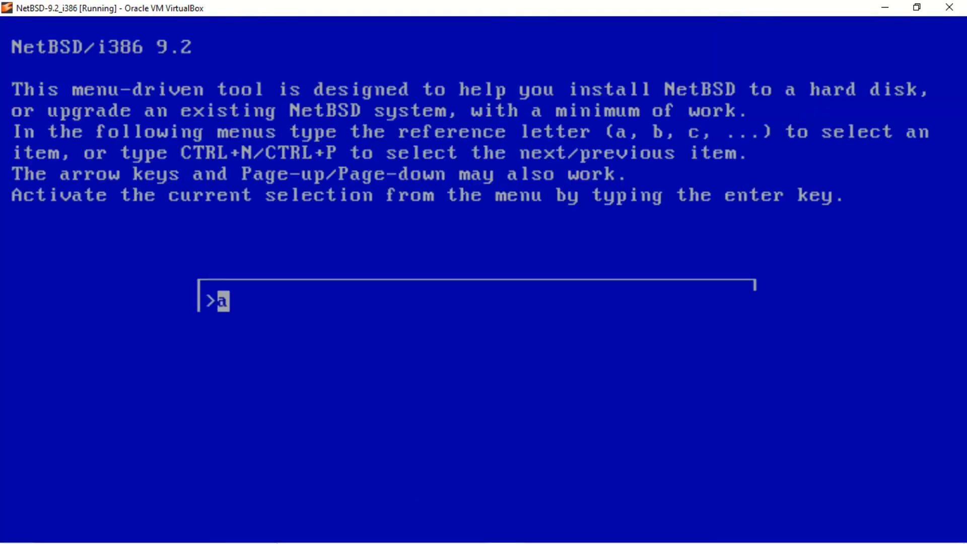
Step: Keep the default language and keyboard layout, and confirm installing NetBSD to the hard disk
key(Return)
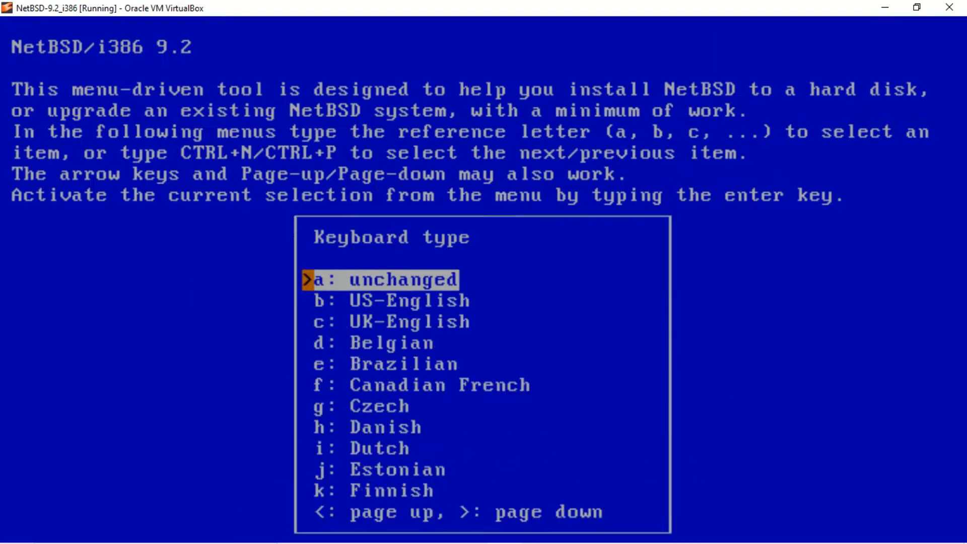
key(Return)
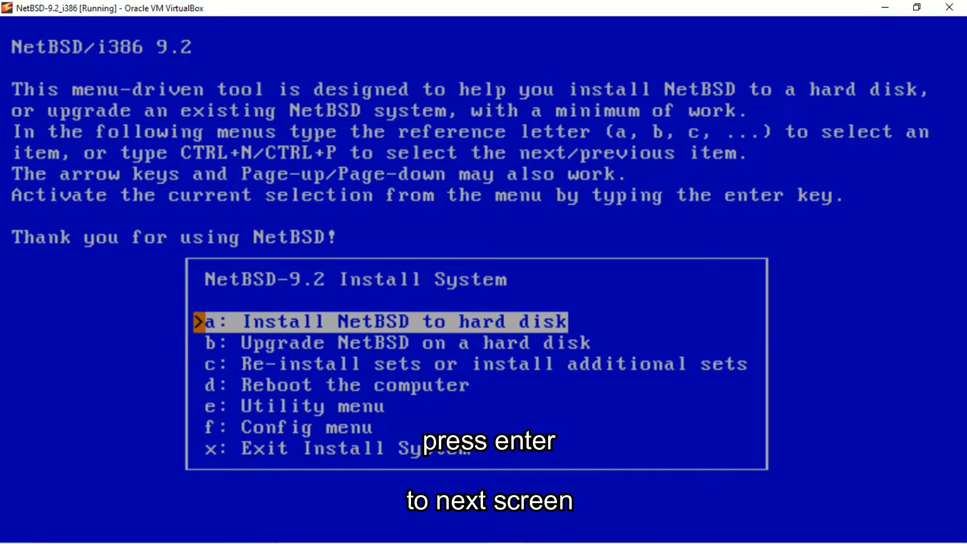
key(Return)
key(Down)
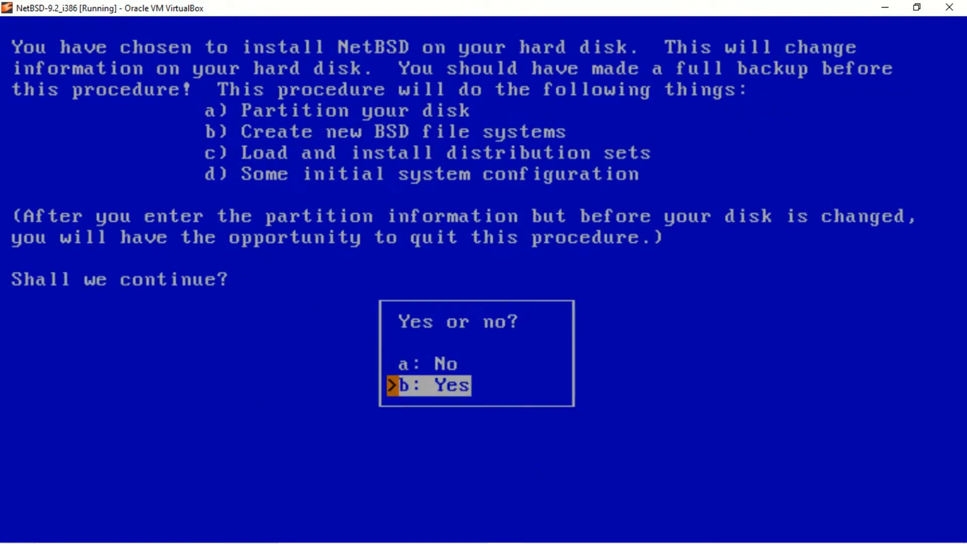
key(Return)
Step: Target disk wd0 with MBR, detected geometry, the entire disk and default partition sizes
key(Return)
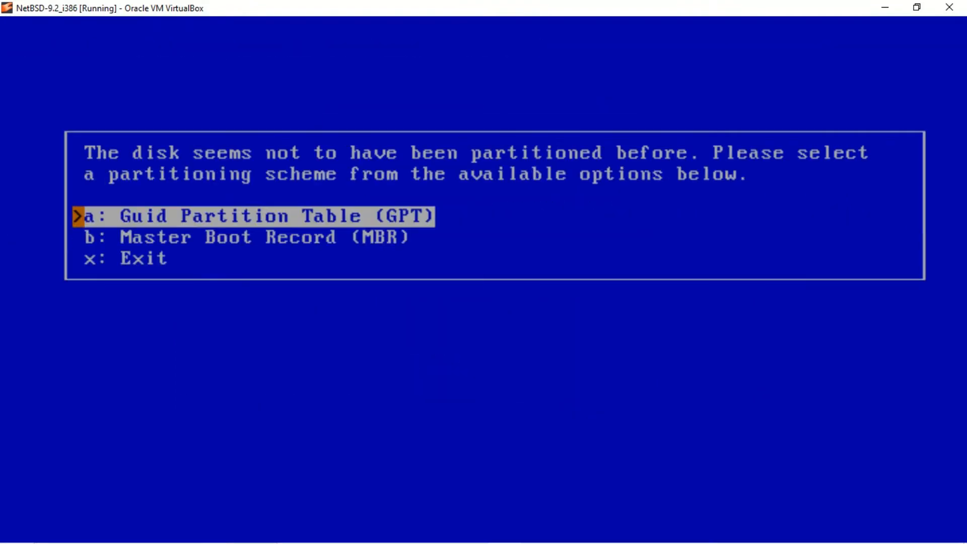
key(Down)
key(Return)
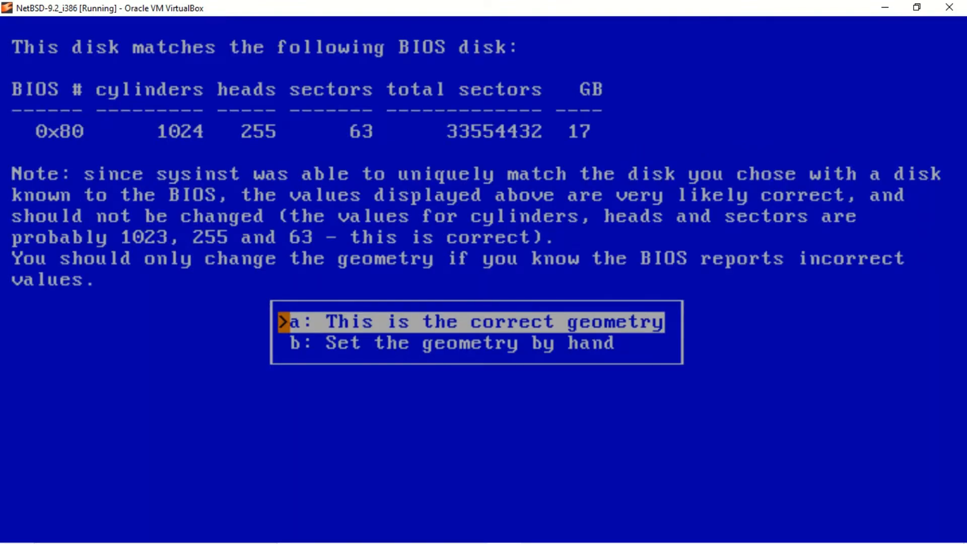
key(Return)
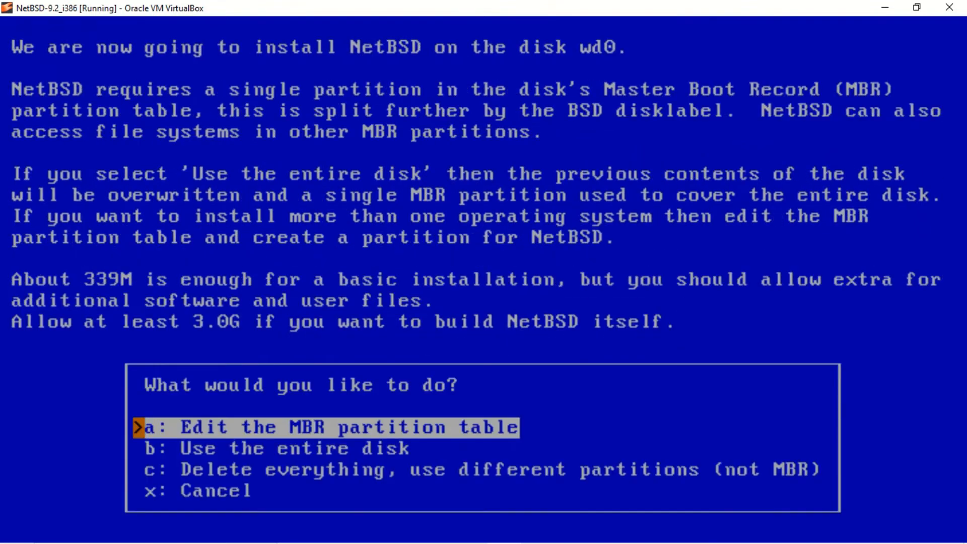
key(Down)
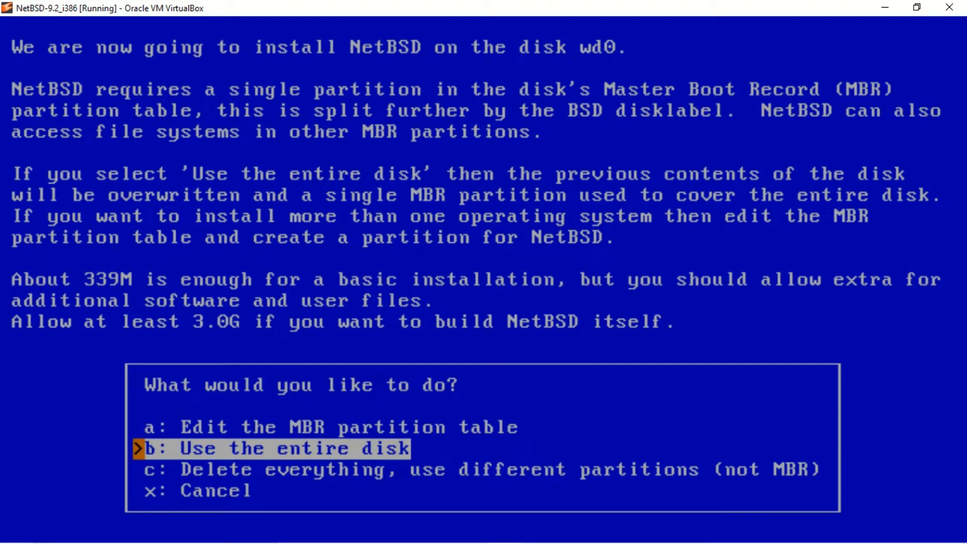
key(Return)
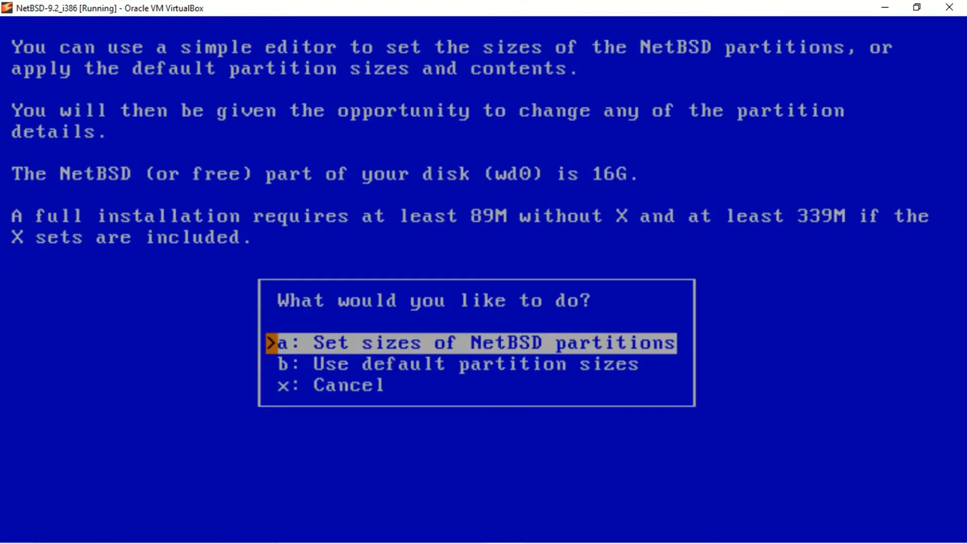
key(Down)
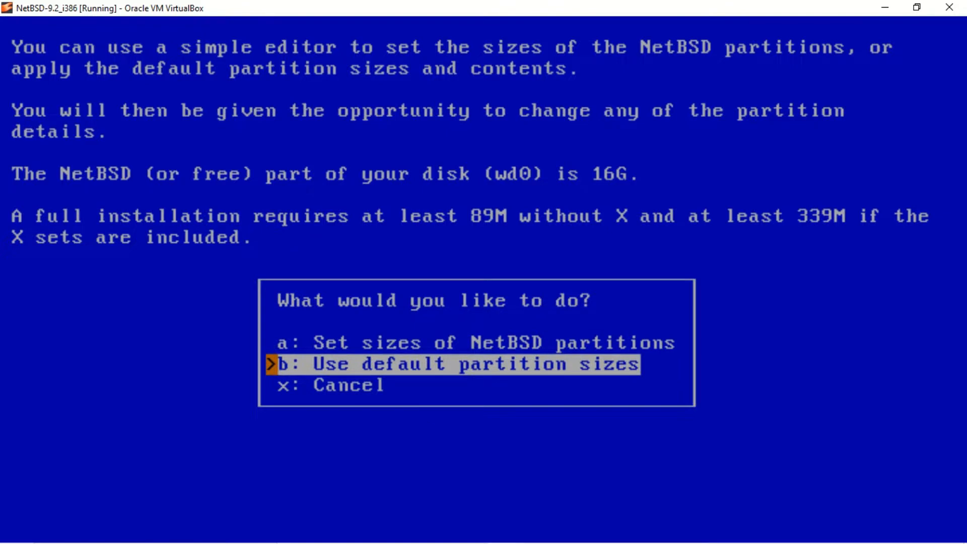
key(Return)
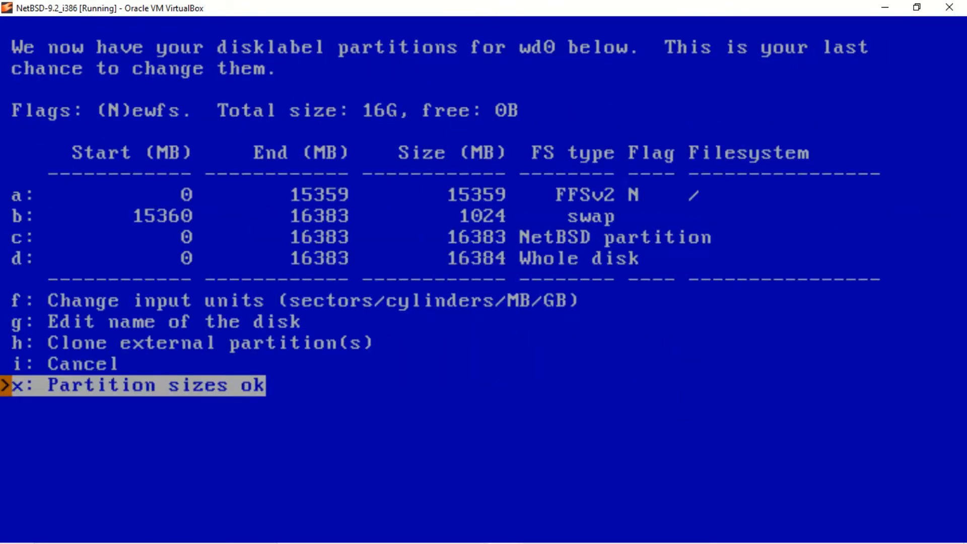
key(Return)
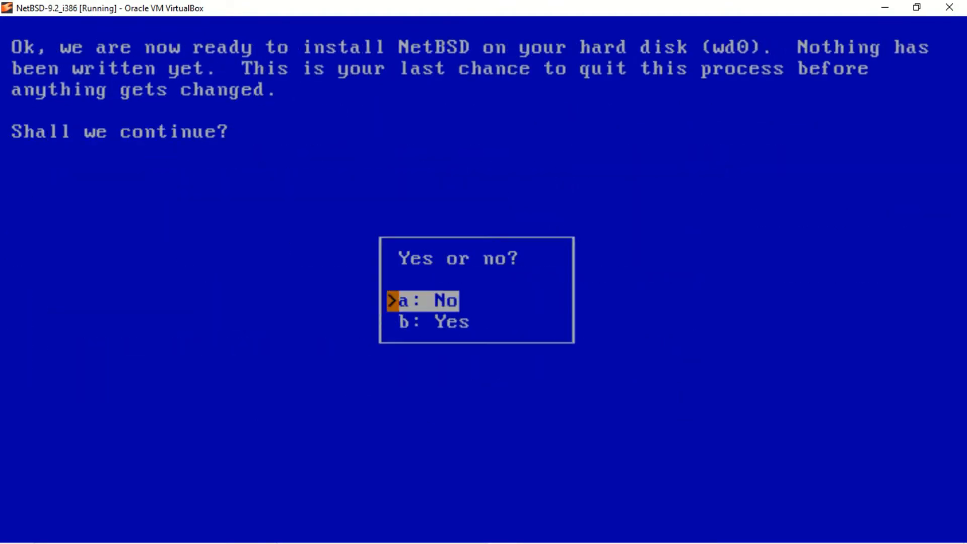
Step: Confirm writing partitions to disk, keep BIOS console bootblocks, and select Full installation of all sets
key(Down)
key(Return)
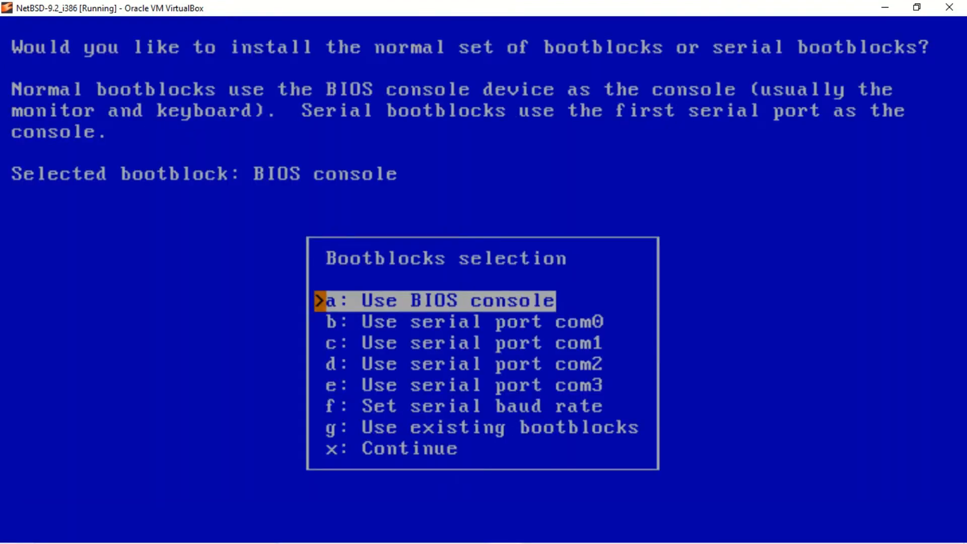
key(Return)
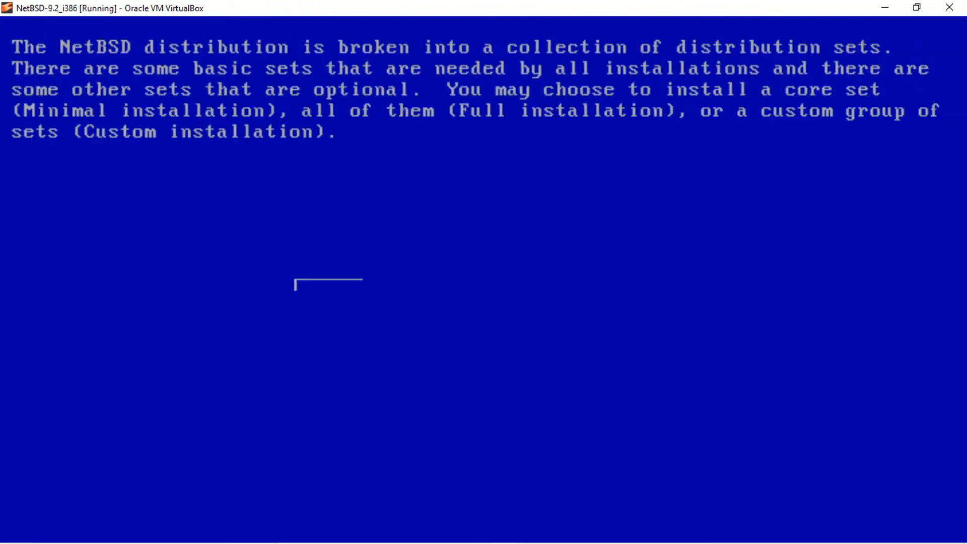
key(Return)
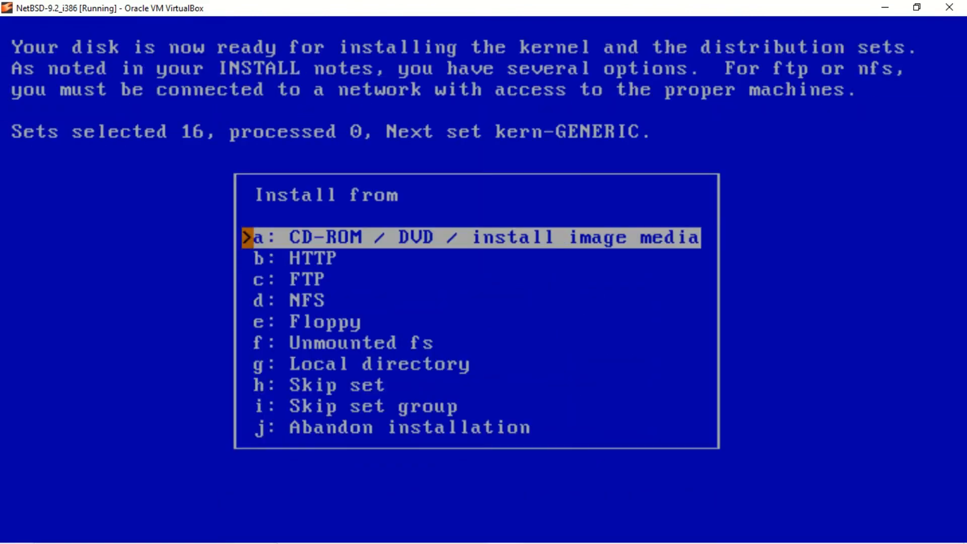
Step: Install the sets from CD-ROM / DVD / install image media and wait for extraction
key(Return)
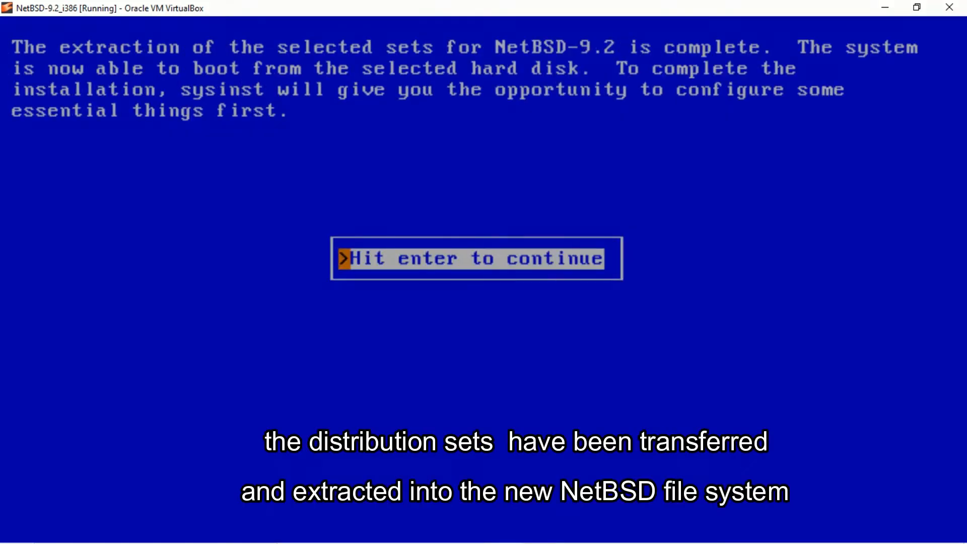
Step: Continue past the extraction message and browse the additional-items configuration menu
key(Return)
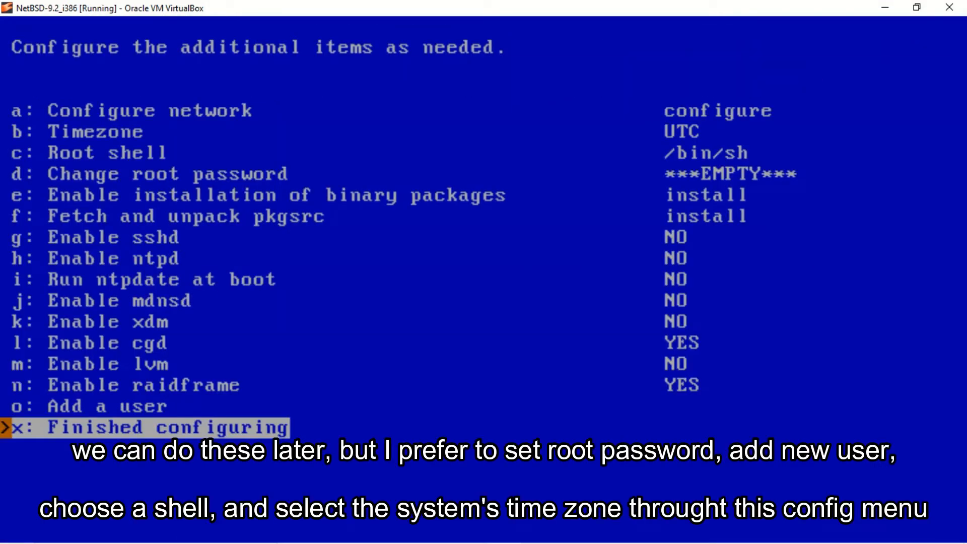
key(Up)
key(Up)
key(Up)
key(Up)
key(Down)
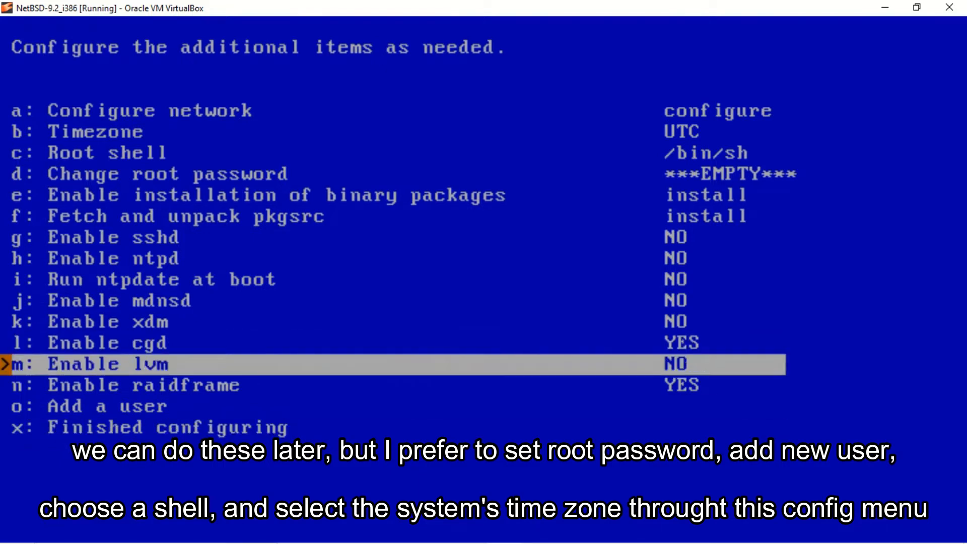
key(Up)
key(Up)
key(Up)
key(Up)
key(Up)
key(Up)
key(Up)
key(Up)
key(Up)
key(Up)
key(Up)
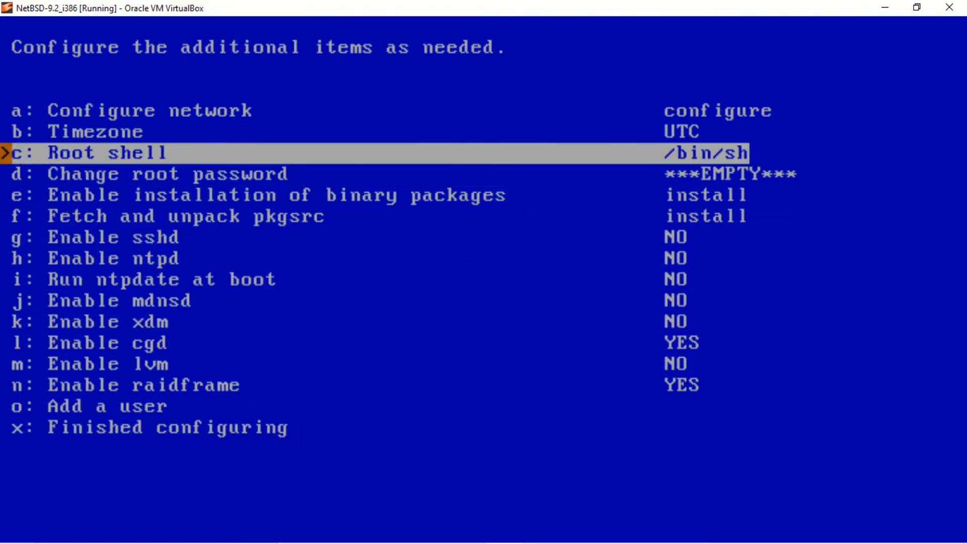
Step: Choose Asia/Jakarta from the Asia timezone list
key(Return)
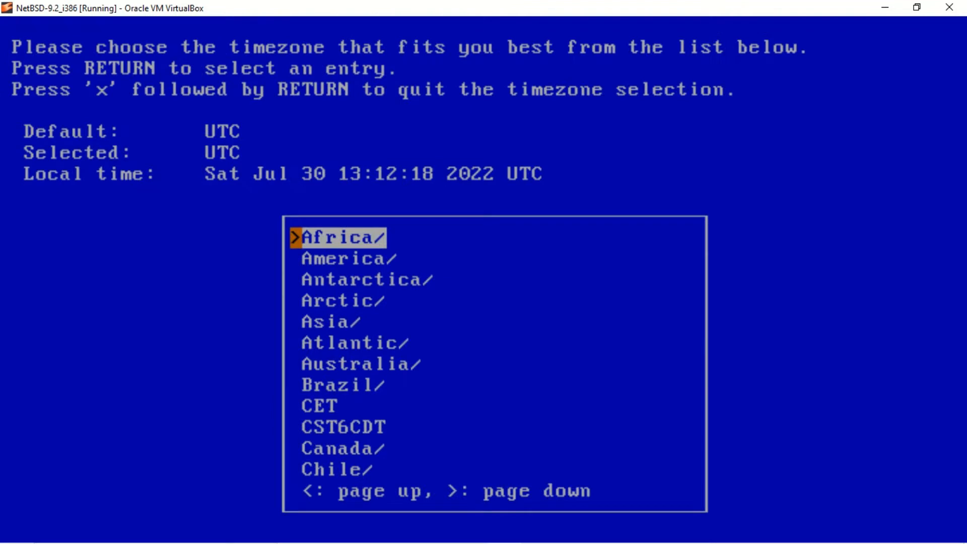
key(Down)
key(Down)
key(Down)
key(Down)
key(Return)
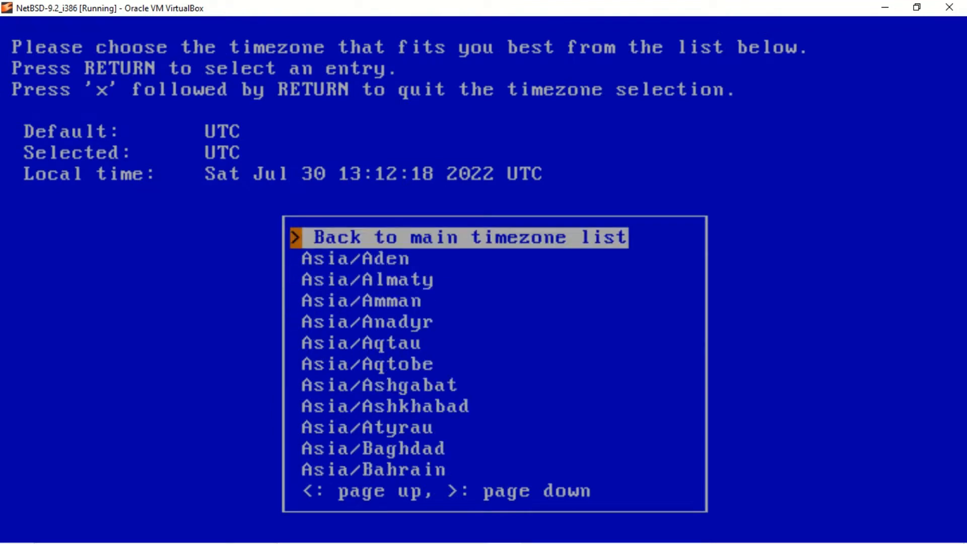
key(Down)
key(Down)
key(Down)
key(Down)
key(Down)
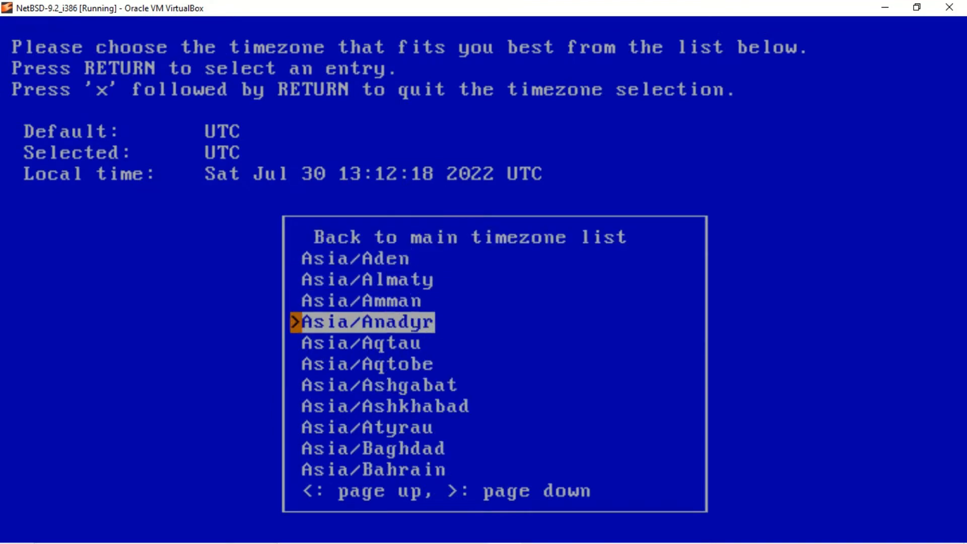
key(Down)
key(Down)
key(Down)
key(Down)
key(Down)
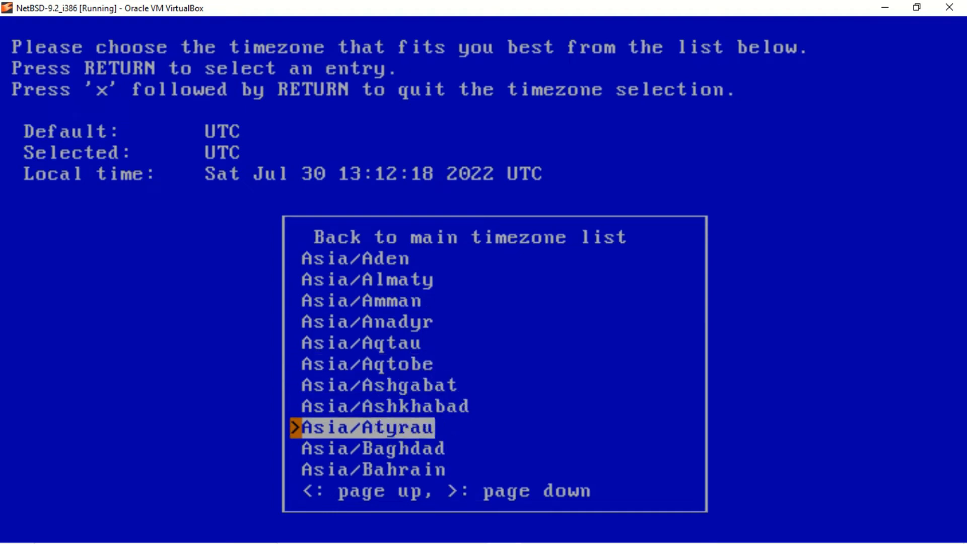
key(Down)
key(Down)
key(Down)
key(Down)
key(Down)
key(Down)
key(Down)
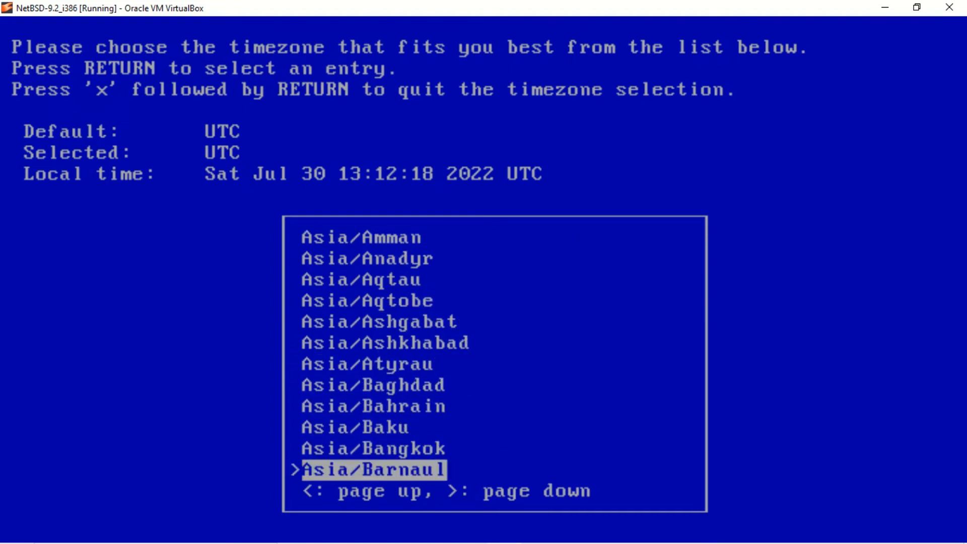
key(Down)
key(Down)
key(Down)
key(Down)
key(Down)
key(Down)
key(Down)
key(Down)
key(Down)
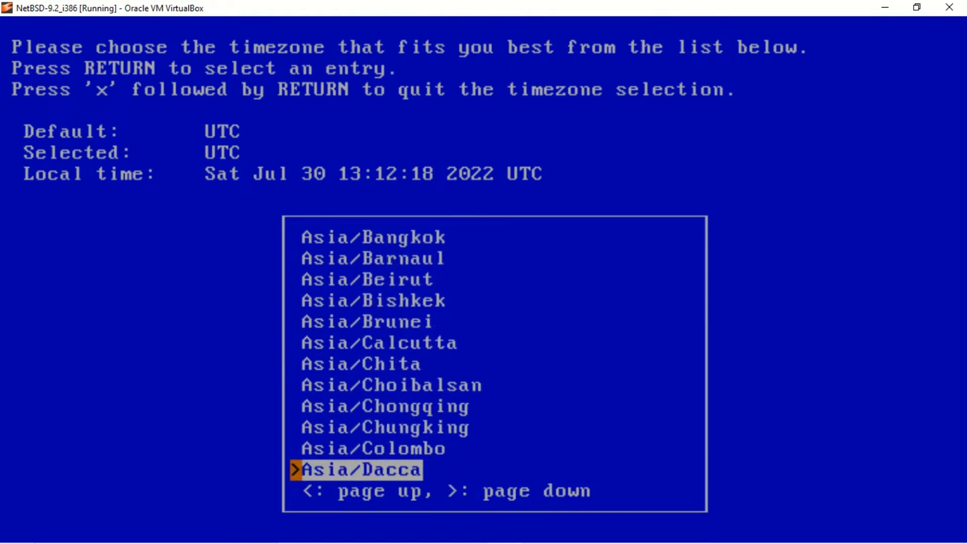
key(Down)
key(Down)
key(Down)
key(Down)
key(Down)
key(Down)
key(Down)
key(Down)
key(Down)
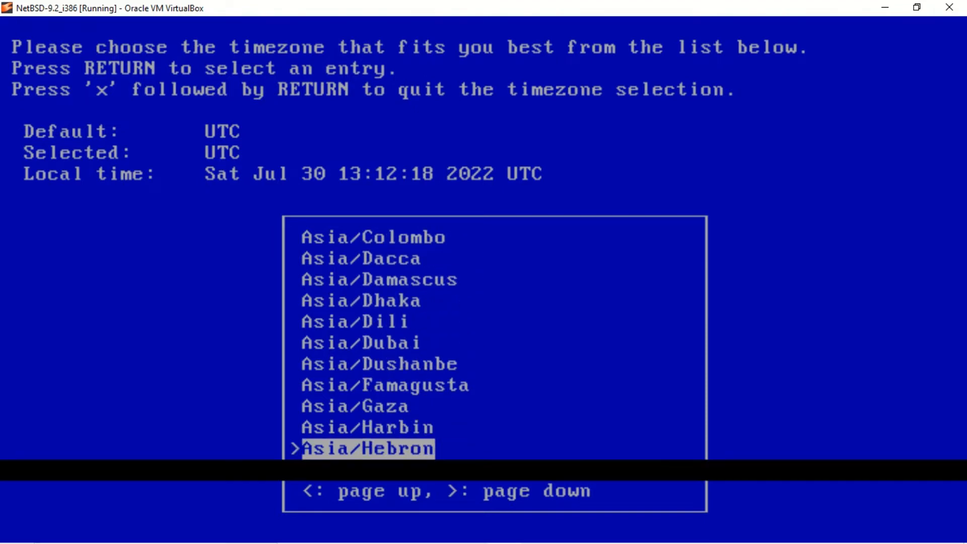
key(Down)
key(Down)
key(Down)
key(Down)
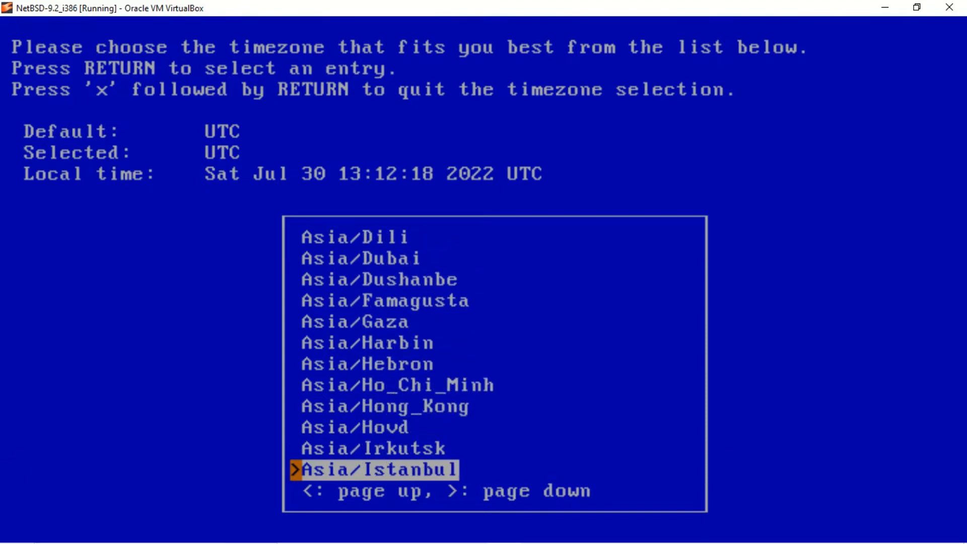
key(Return)
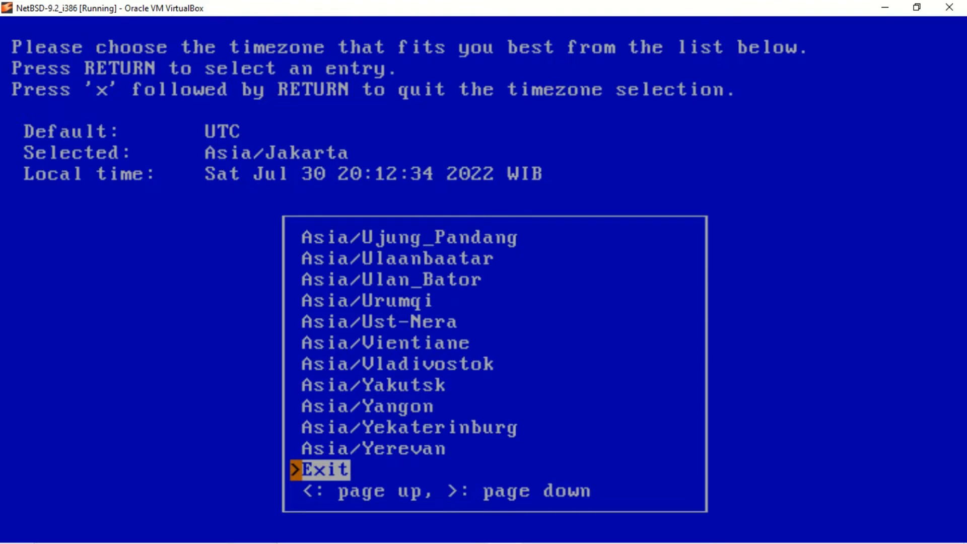
Step: Exit timezone selection and begin the network configuration
key(Return)
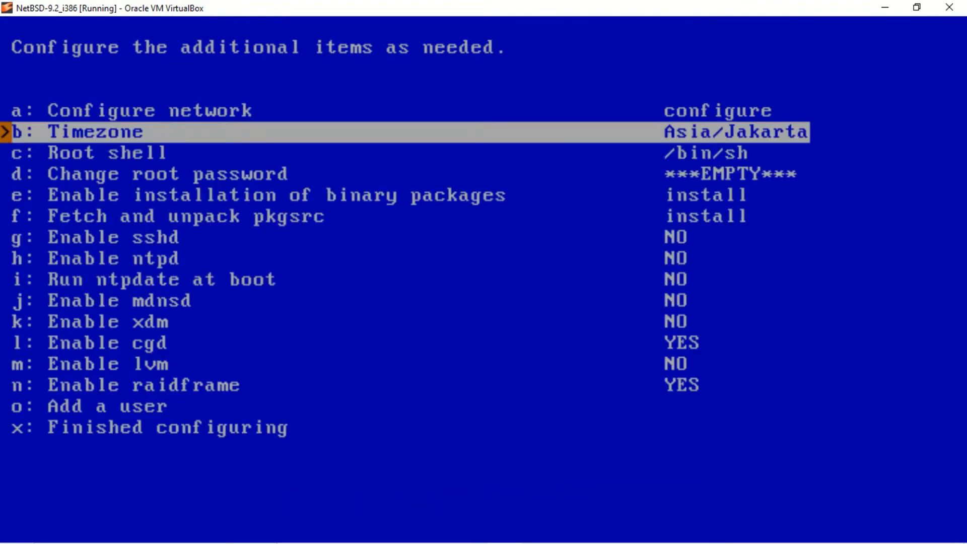
key(Up)
key(Return)
Step: Configure wm0 with autoselect media, autoconfigured values and no DNS domain, saving to /etc
key(Return)
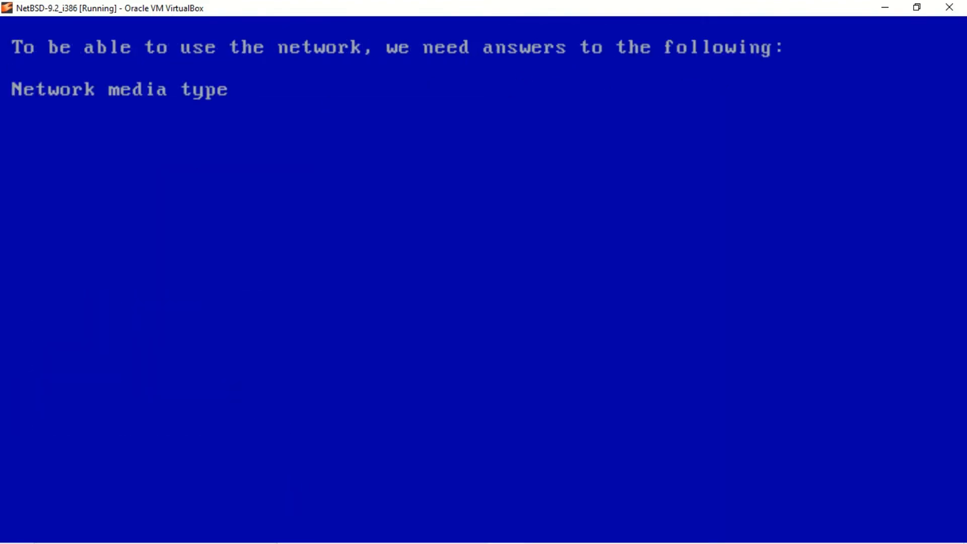
key(Return)
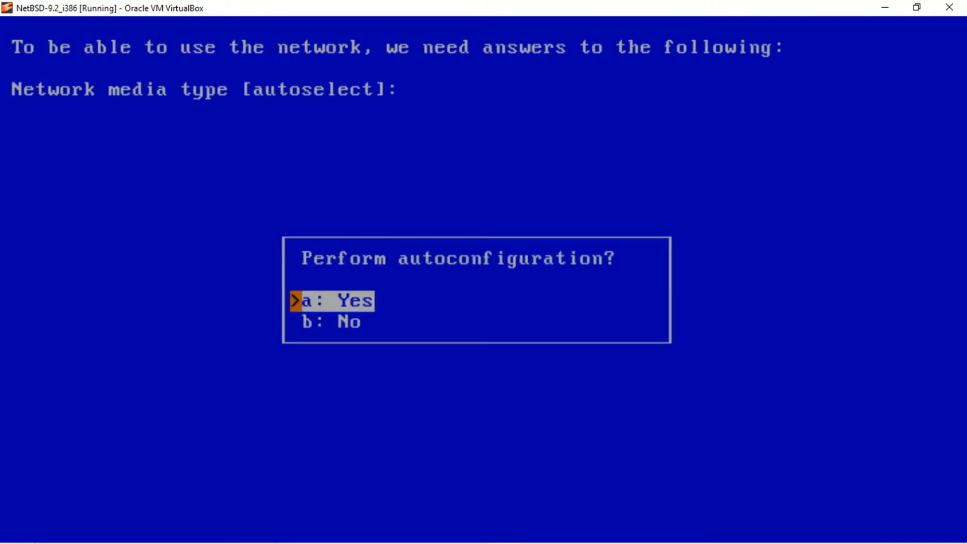
key(Return)
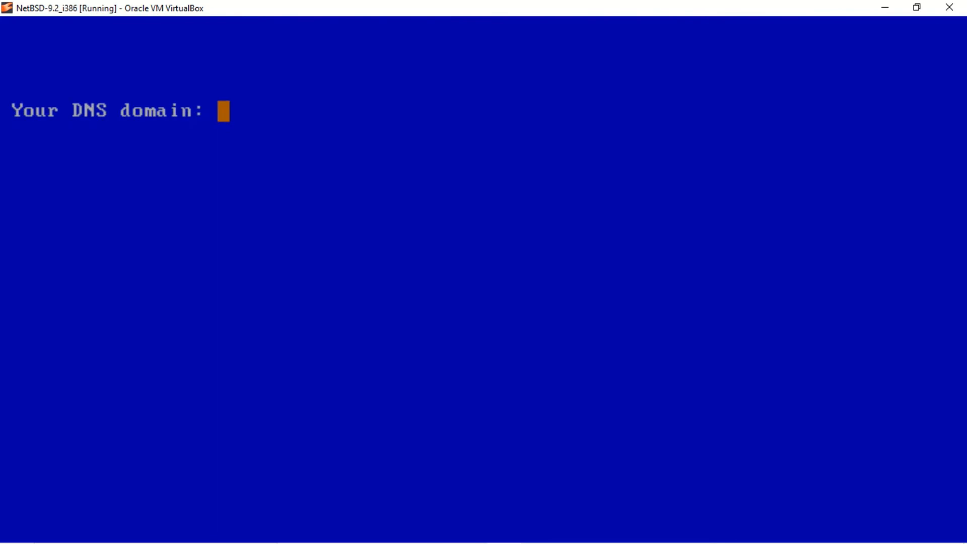
key(Return)
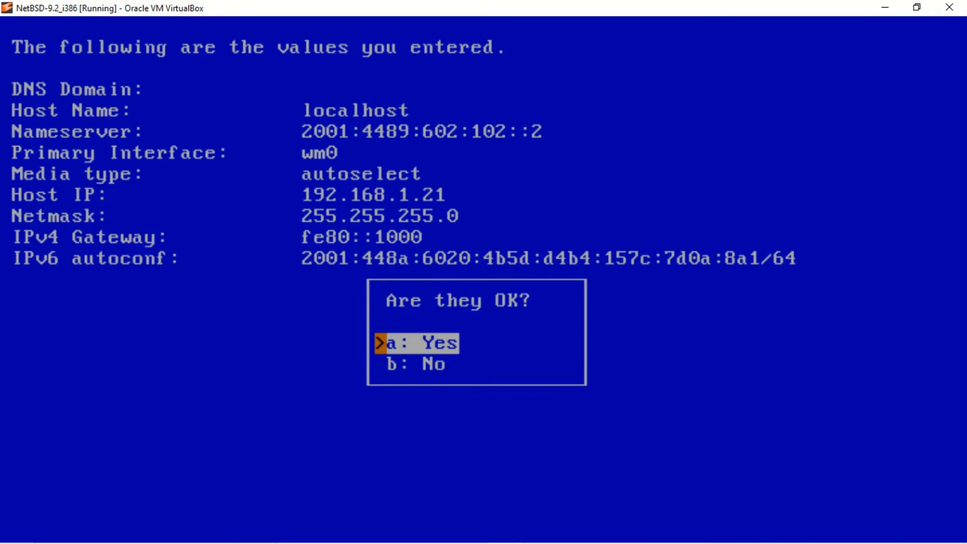
key(Return)
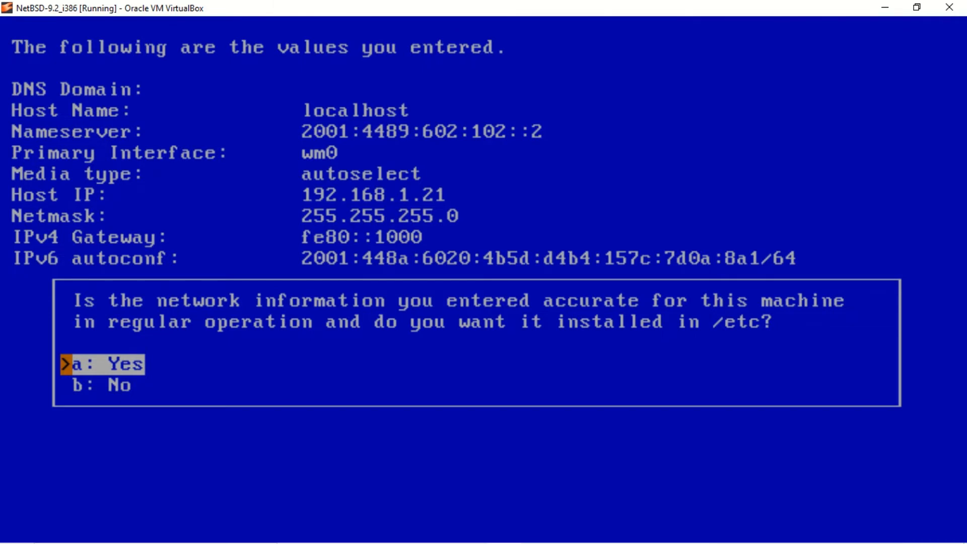
key(Return)
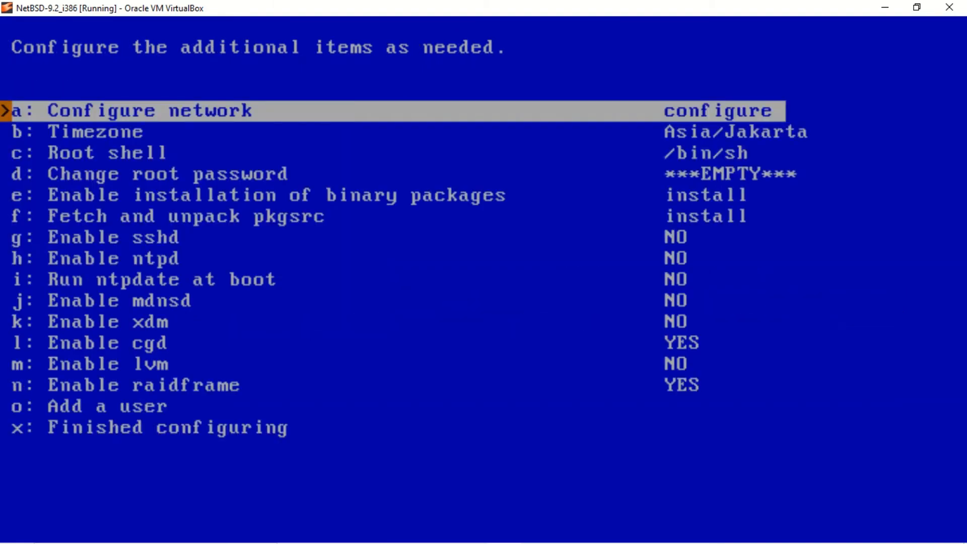
Step: Set the root password, entering it twice, and return to the configuration list
key(Down)
key(Down)
key(Down)
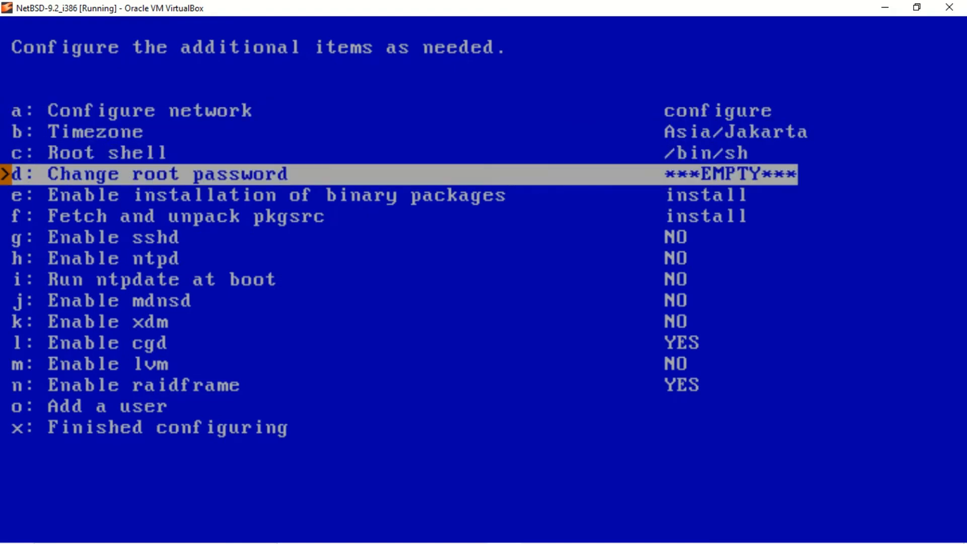
key(Return)
key(Return)
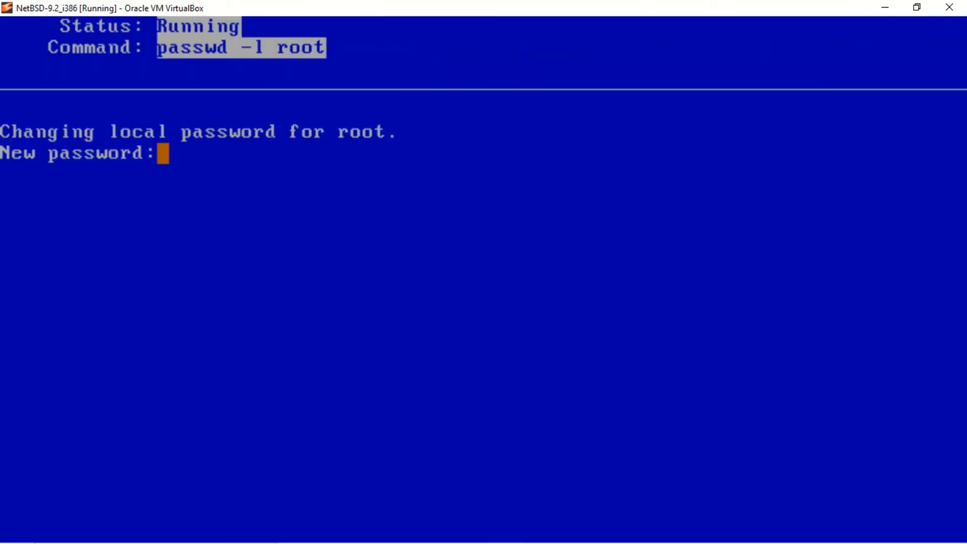
key(Return)
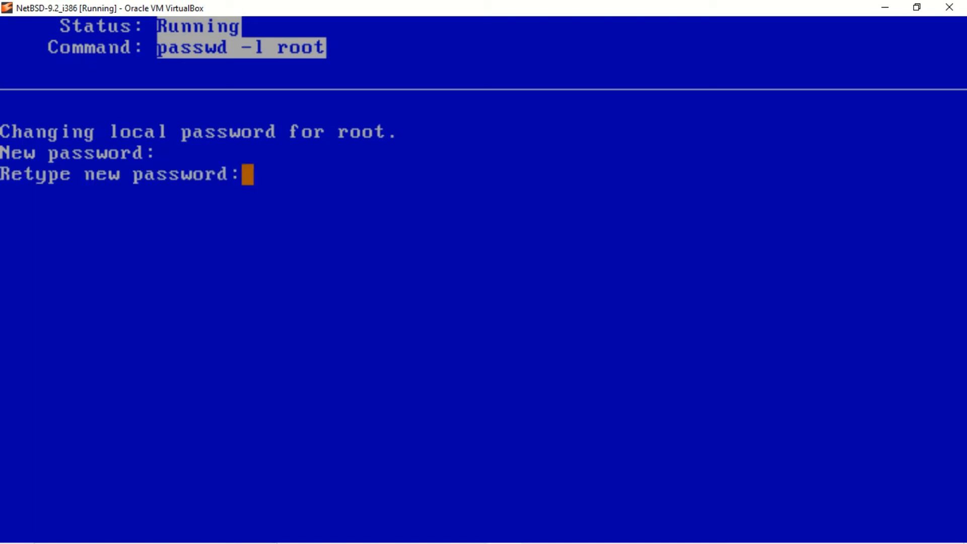
key(Return)
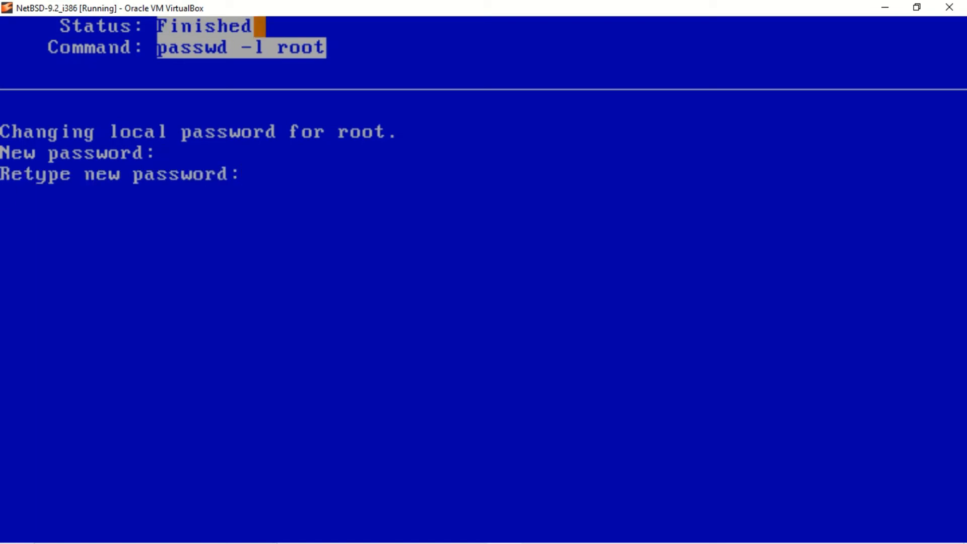
key(Return)
key(Down)
key(Down)
key(Down)
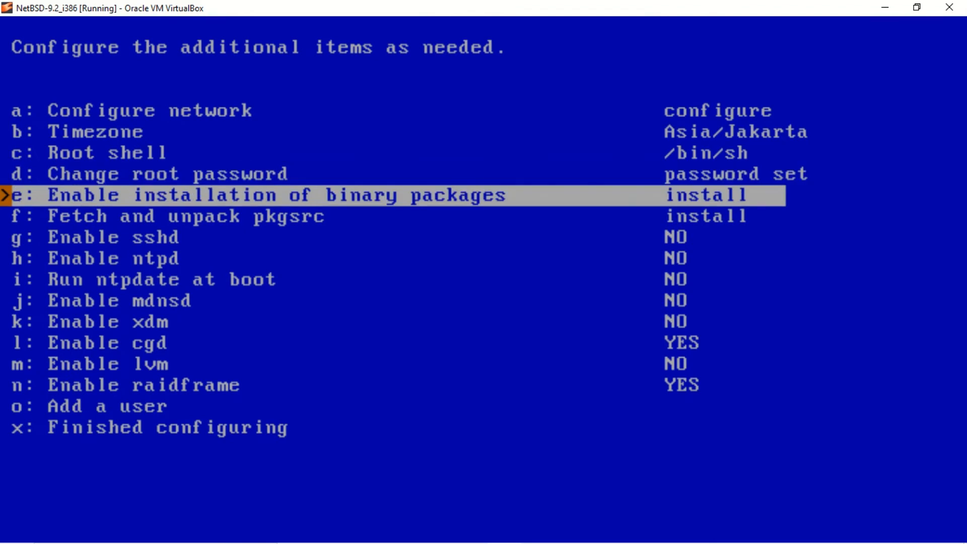
Step: Switch sshd, ntpd, ntpdate at boot and xdm to YES
key(Return)
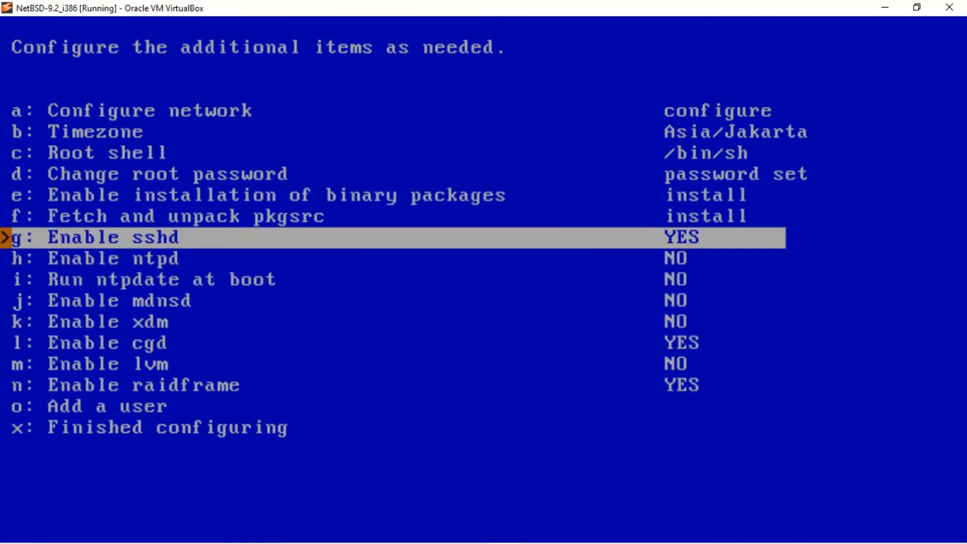
key(Down)
key(Return)
key(Down)
key(Return)
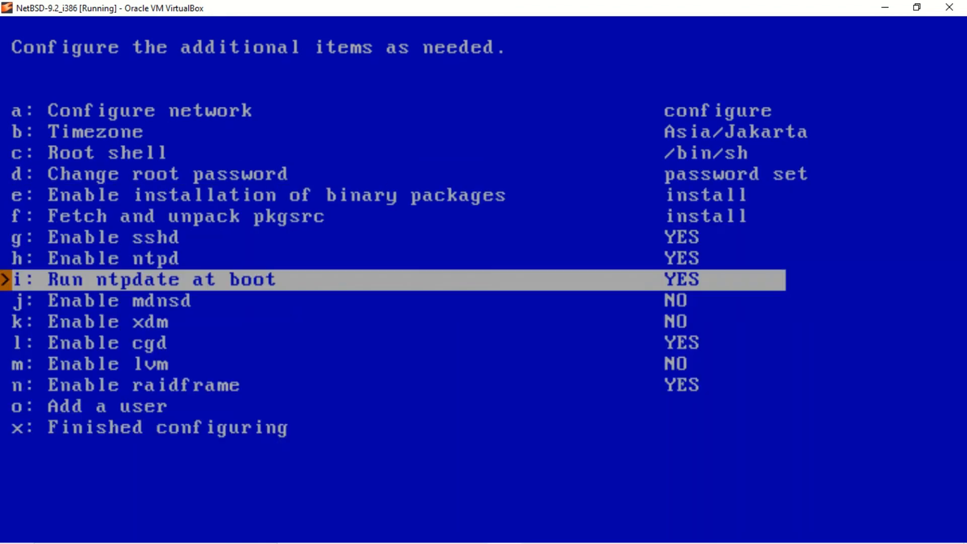
key(Down)
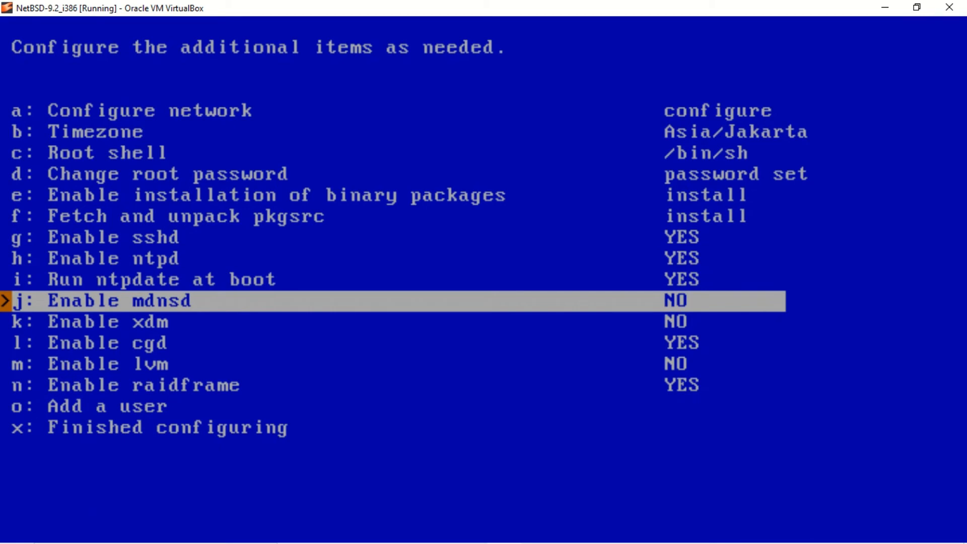
key(Down)
key(Return)
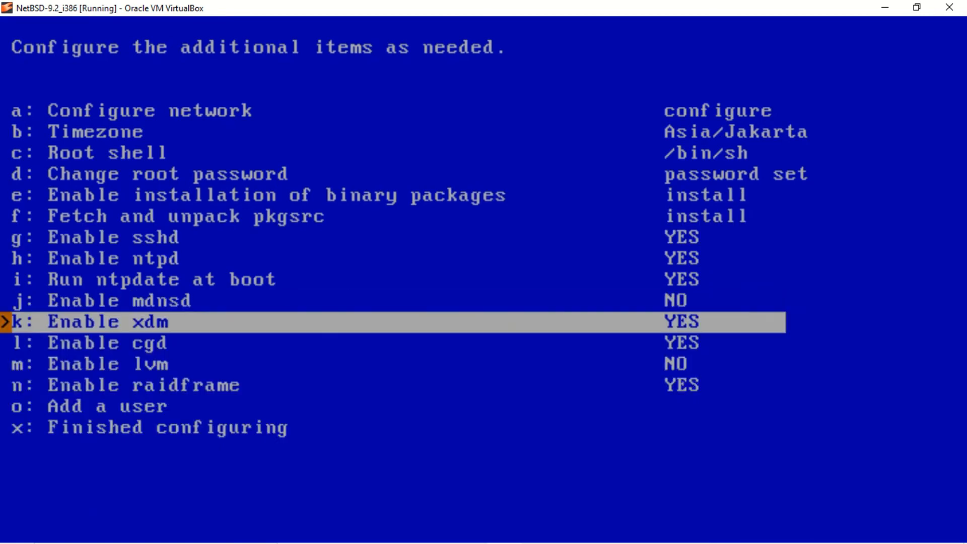
Step: Move past the cgd and lvm options and start adding a new user
key(Down)
key(Down)
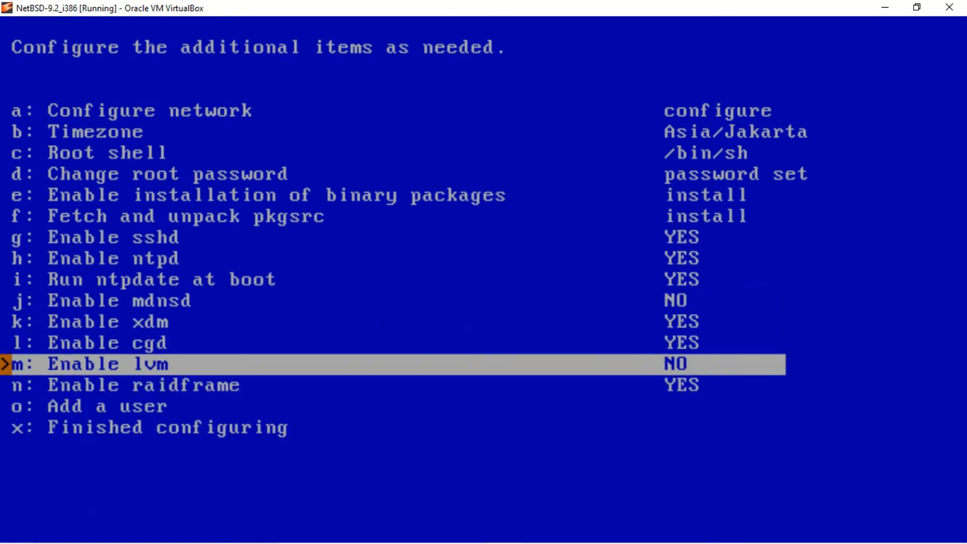
key(Down)
key(Down)
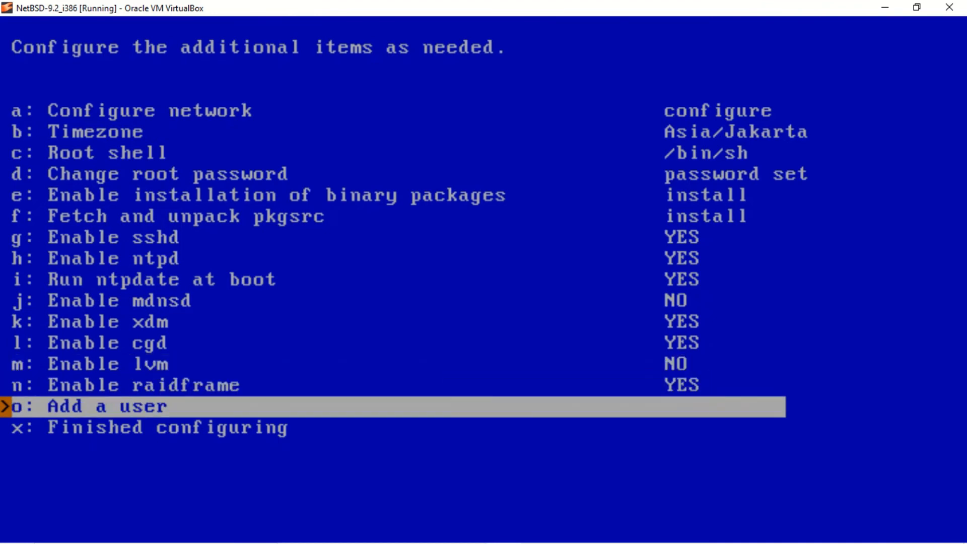
key(Return)
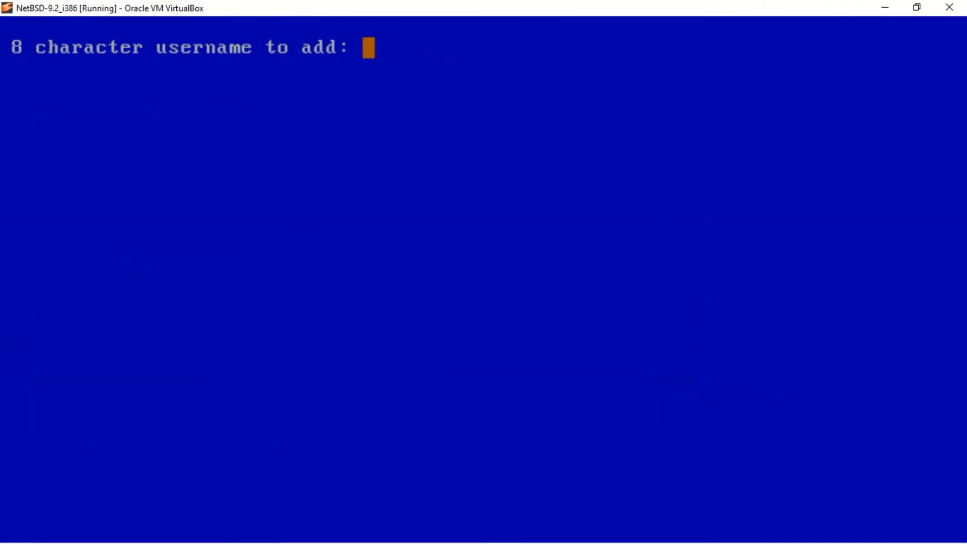
Step: Add user 'meong' to group wheel with the /bin/sh shell and a password entered twice
text(meong)
key(Return)
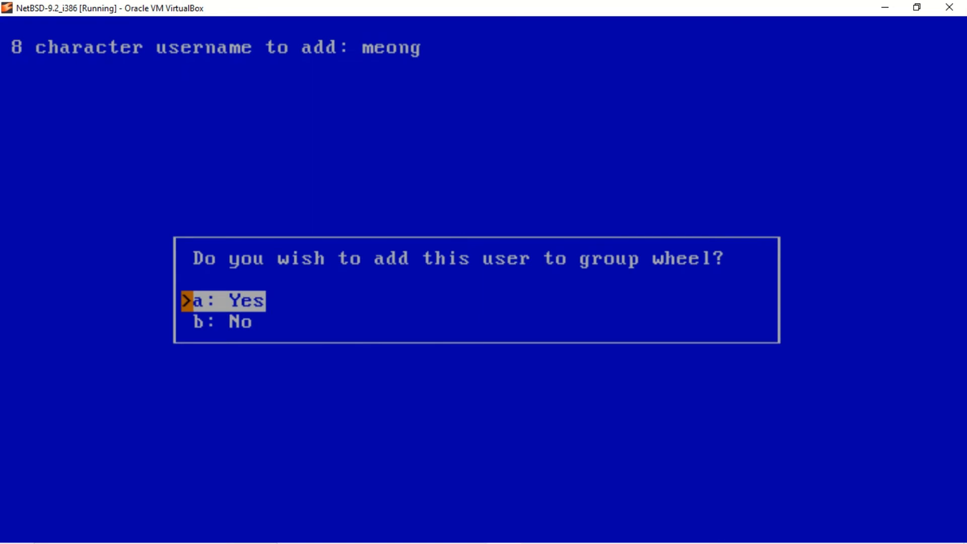
key(Return)
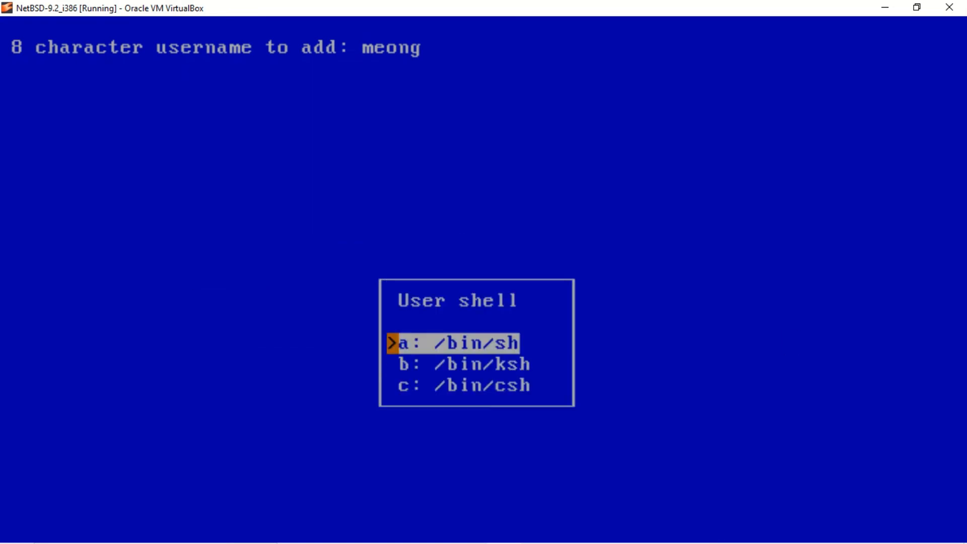
key(Return)
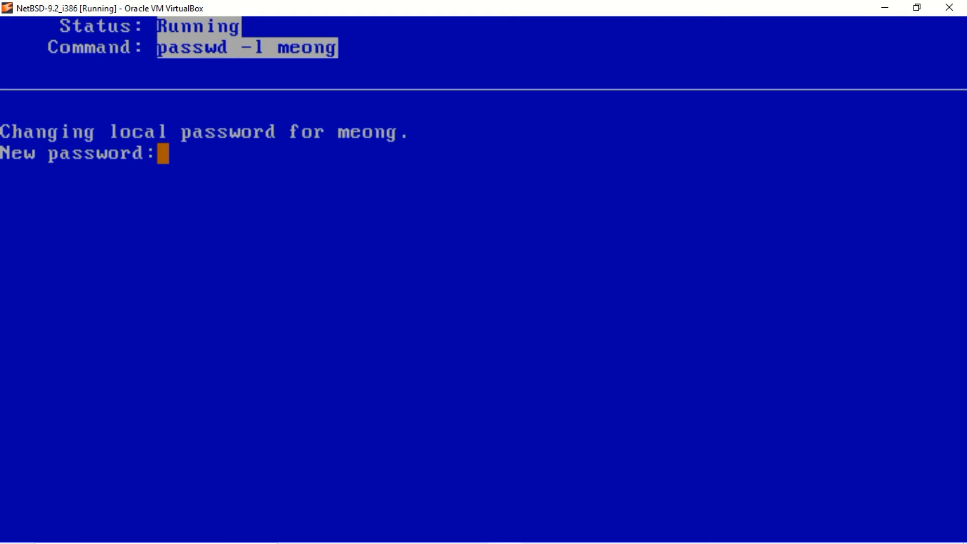
key(Return)
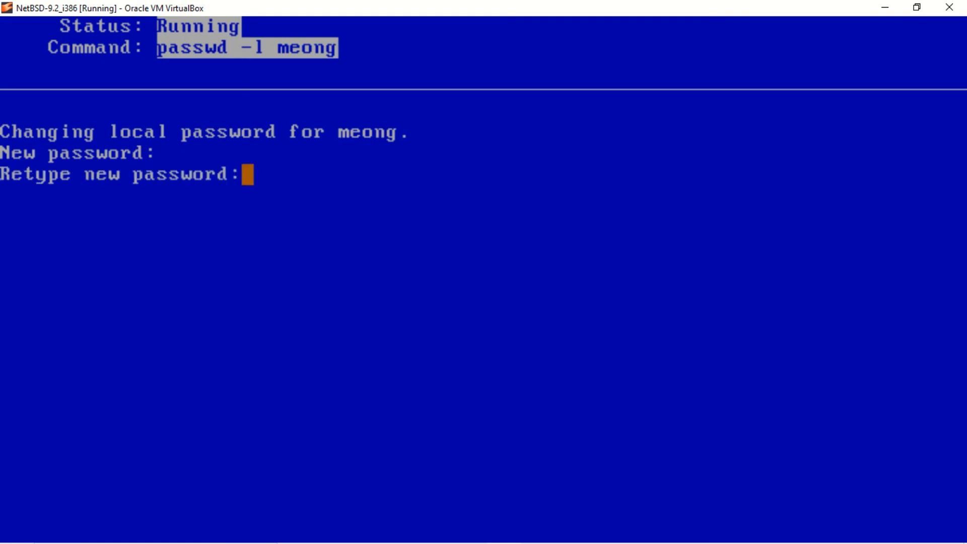
key(Return)
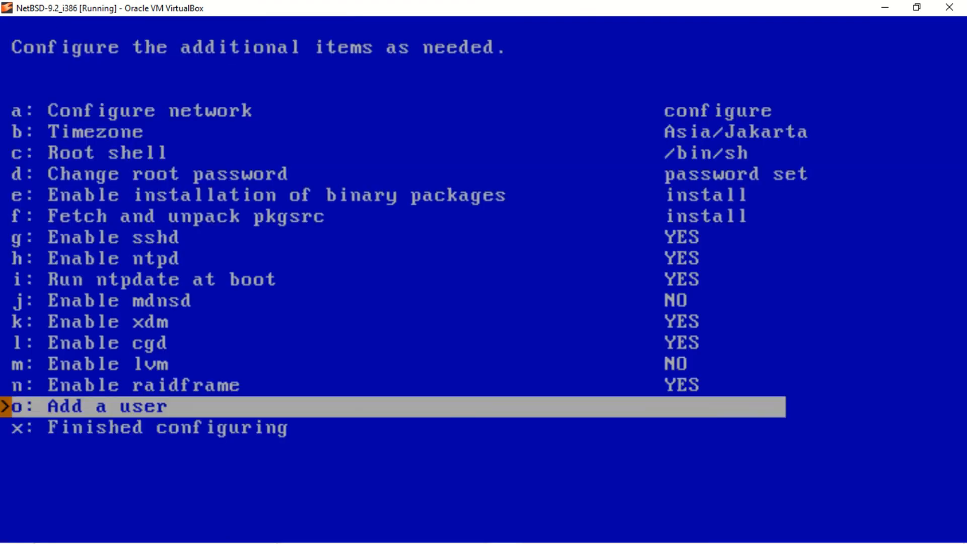
key(Down)
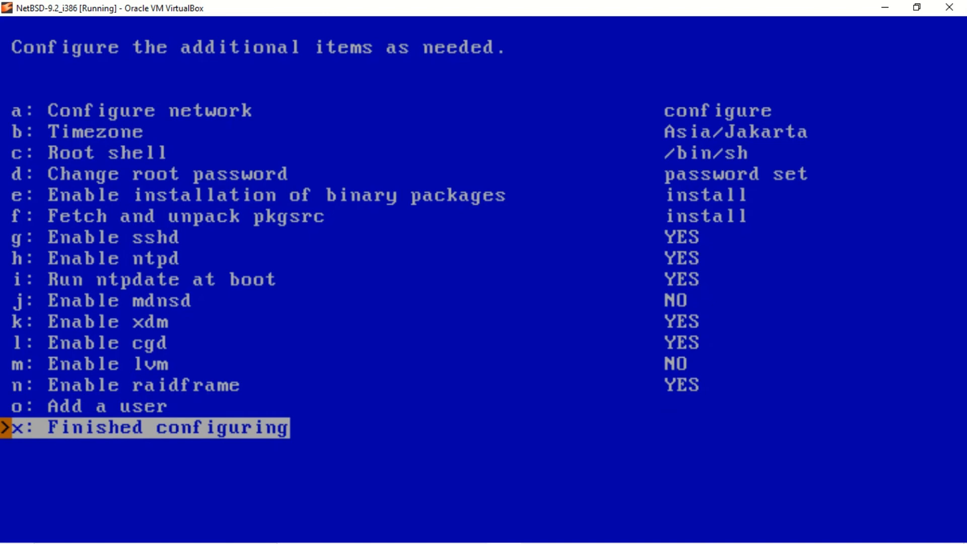
Step: Finish configuring, dismiss the completion message, and choose Reboot the computer from the main menu
key(Return)
key(Return)
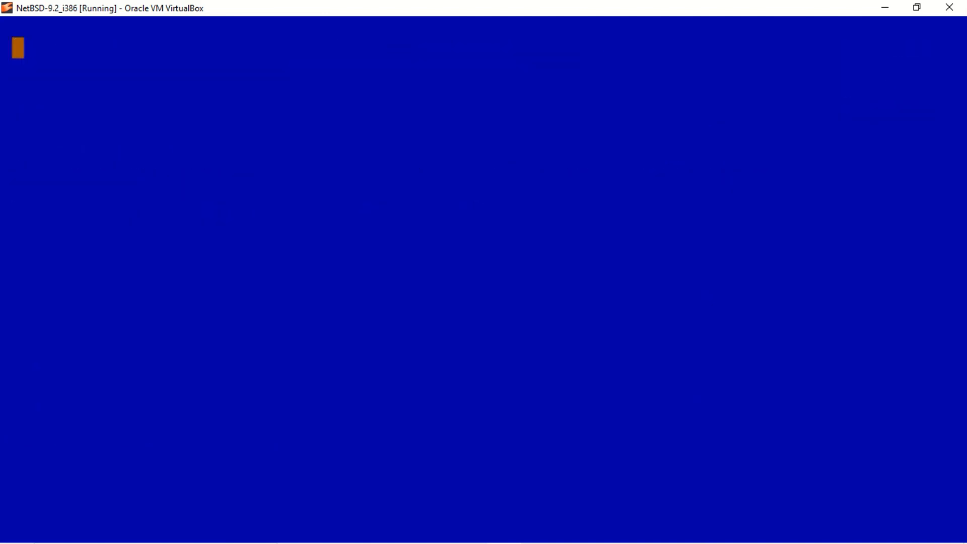
key(Down)
key(Down)
key(Down)
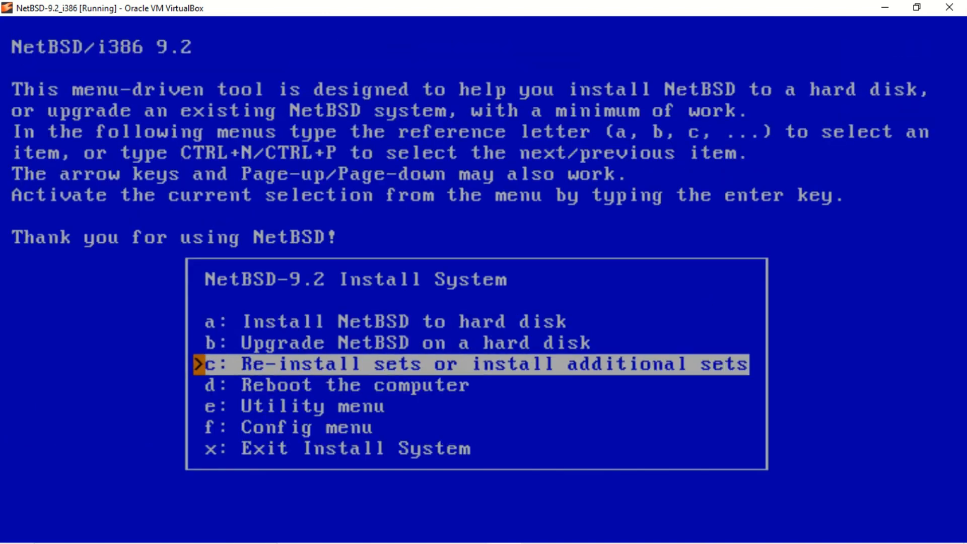
key(Down)
key(Down)
key(Down)
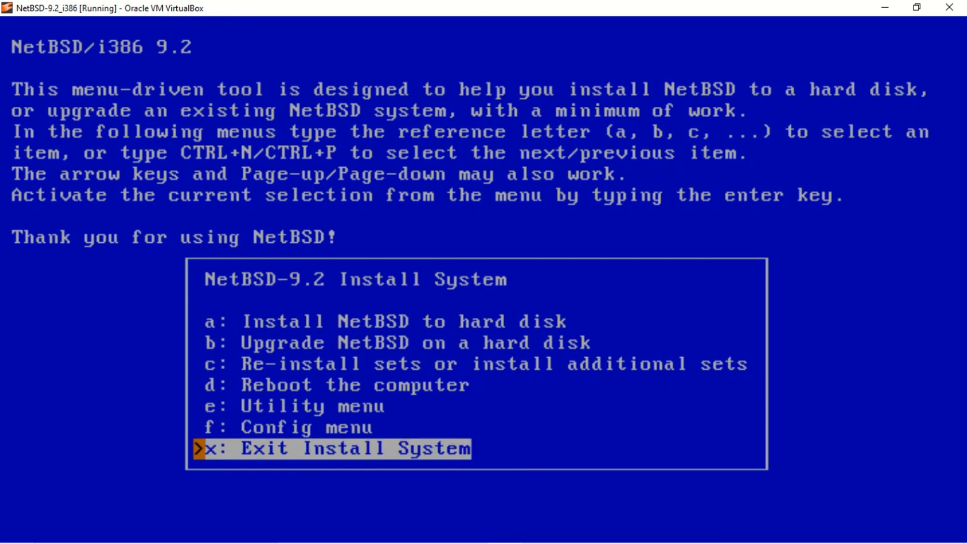
key(d)
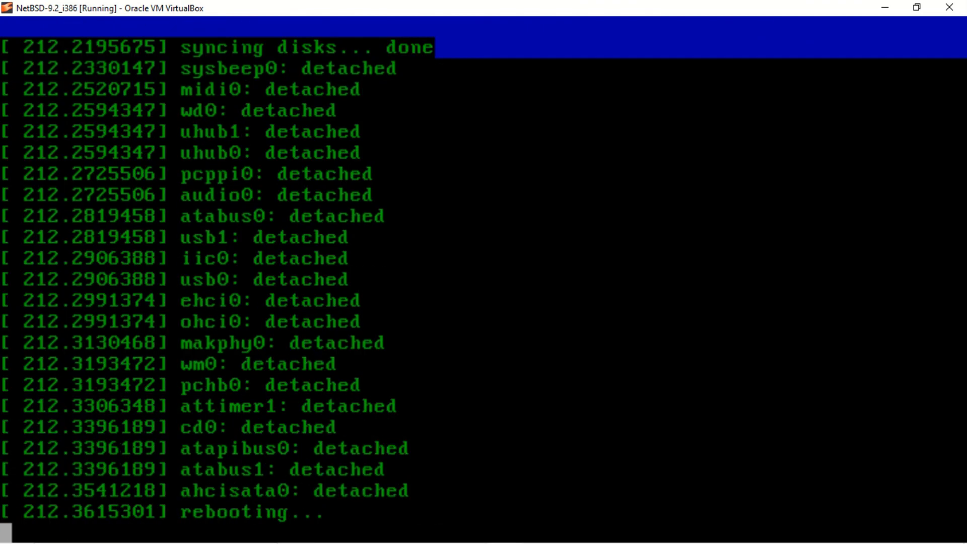